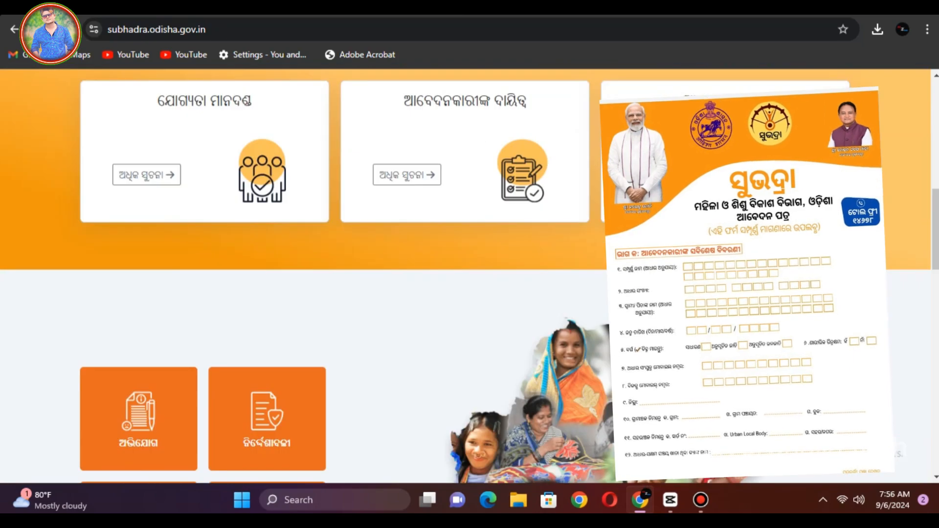
# Step: Look through the Subhadra portal homepage, covering the information cards, service tiles, gallery and footer links
pyautogui.scroll(-3, 470, 274)
pyautogui.scroll(-10, 470, 274)
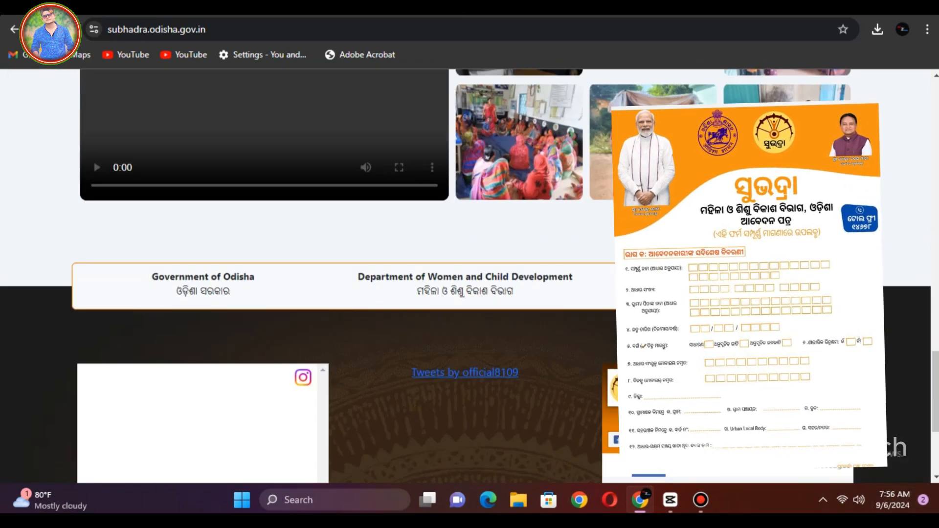
pyautogui.scroll(6, 470, 275)
pyautogui.scroll(15, 469, 274)
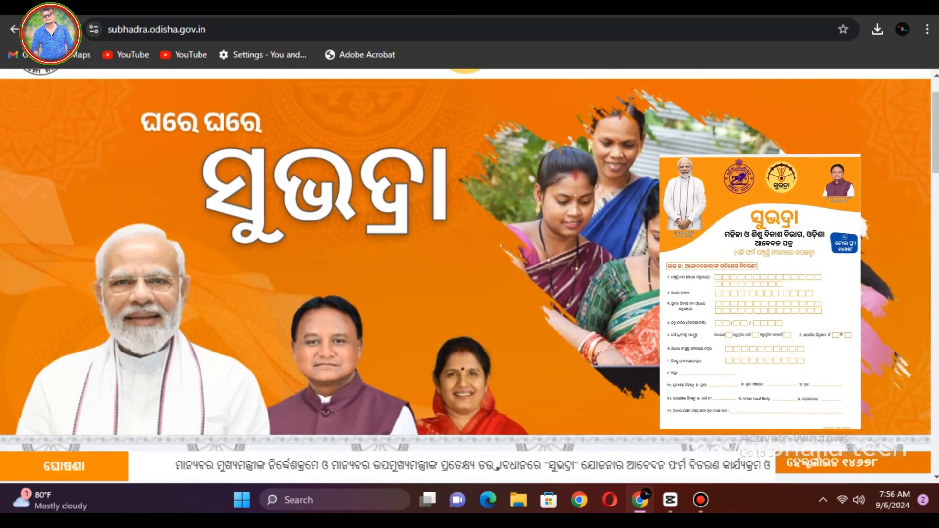
pyautogui.scroll(2, 470, 274)
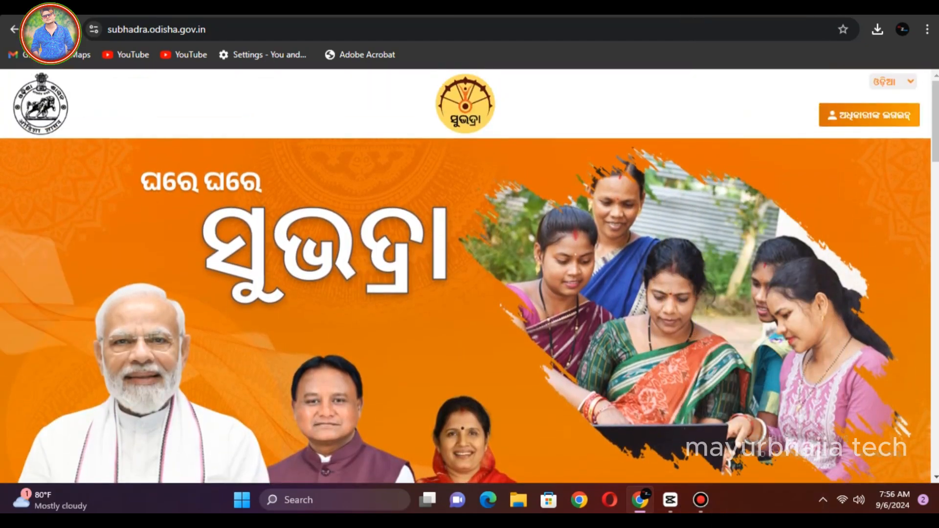
pyautogui.scroll(-6, 470, 274)
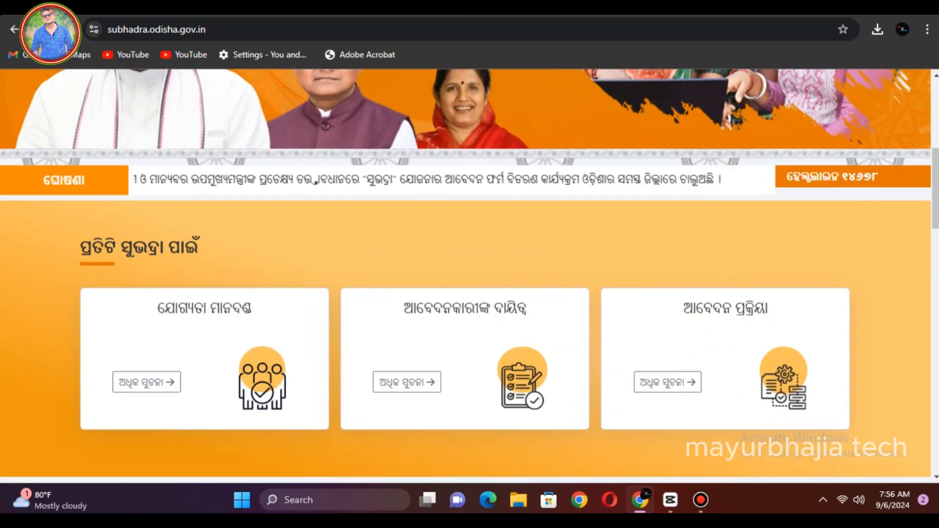
pyautogui.scroll(-7, 469, 274)
pyautogui.scroll(8, 469, 274)
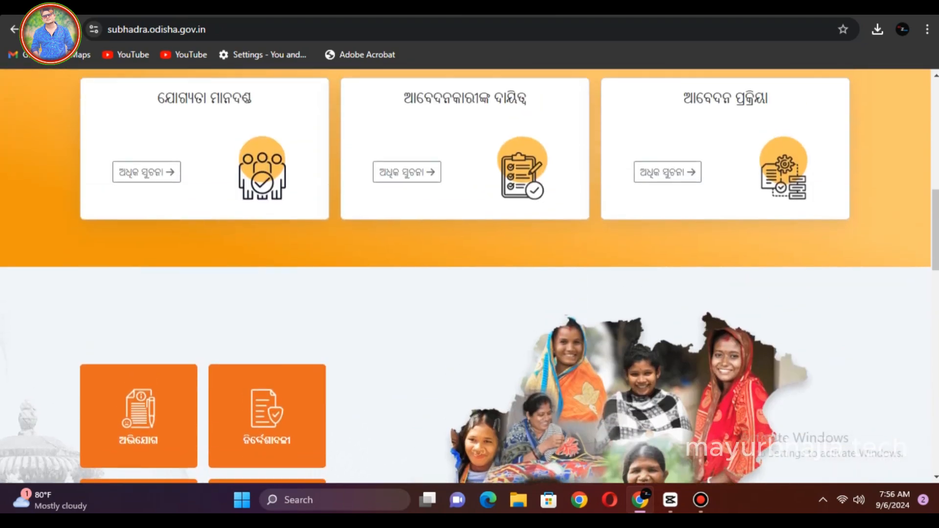
pyautogui.scroll(3, 469, 274)
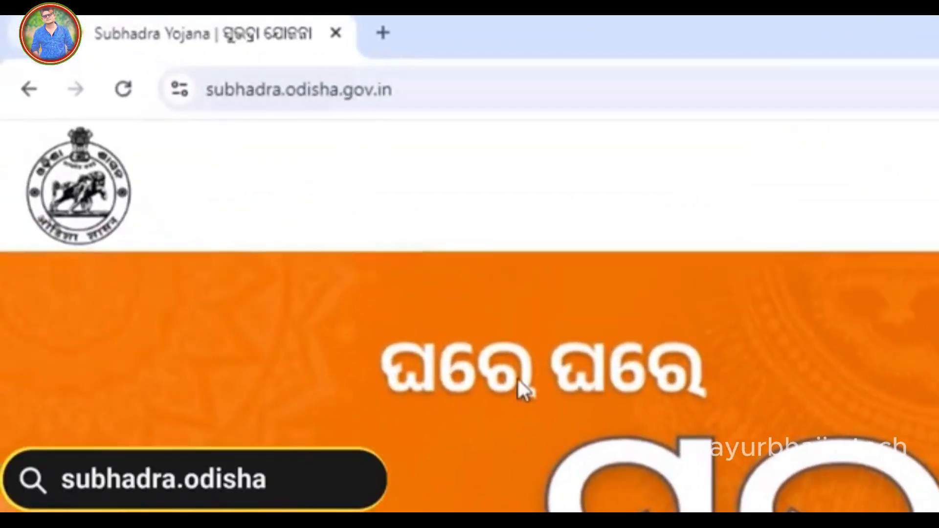
pyautogui.scroll(-10, 518, 379)
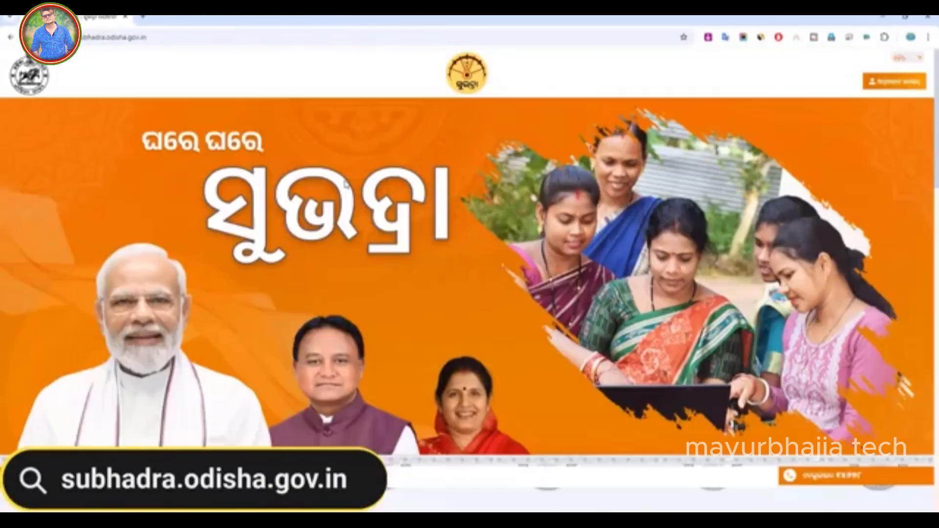
pyautogui.scroll(-10, 344, 185)
pyautogui.scroll(-10, 344, 186)
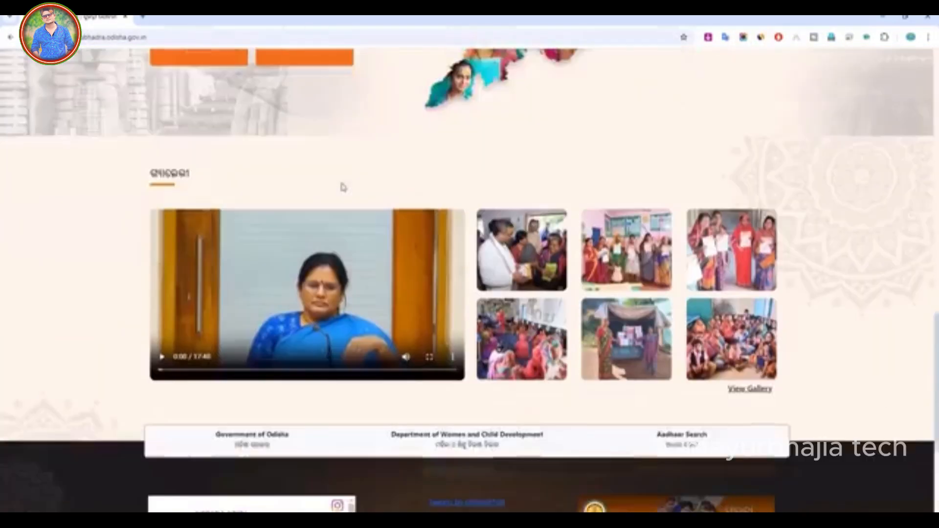
pyautogui.scroll(15, 396, 358)
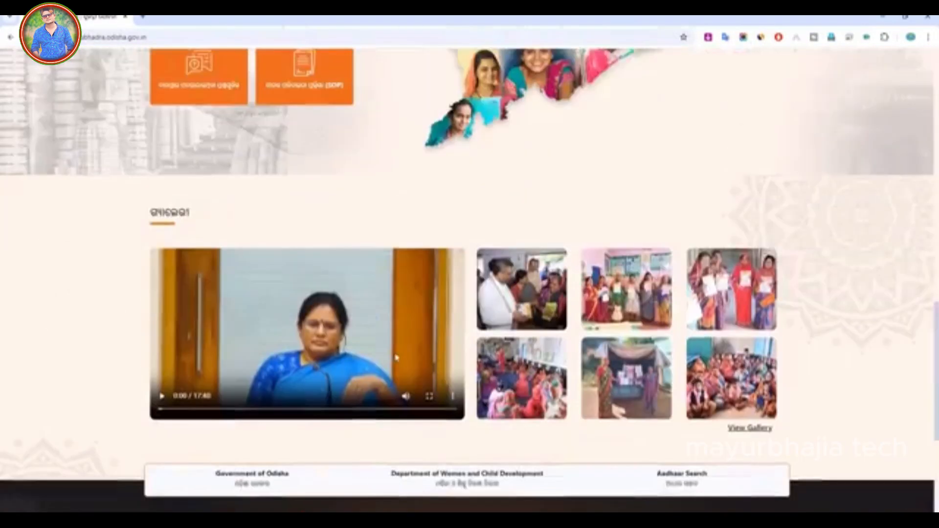
pyautogui.scroll(-10, 694, 231)
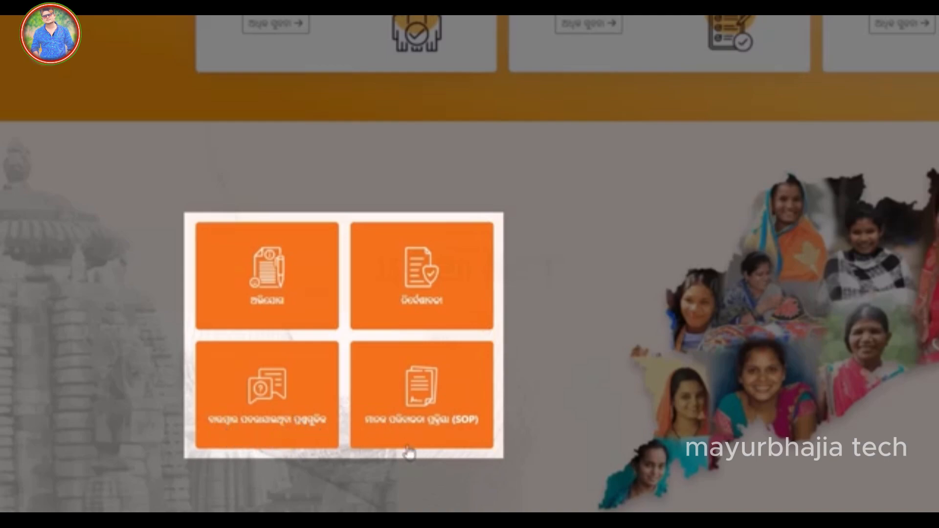
pyautogui.scroll(-6, 531, 473)
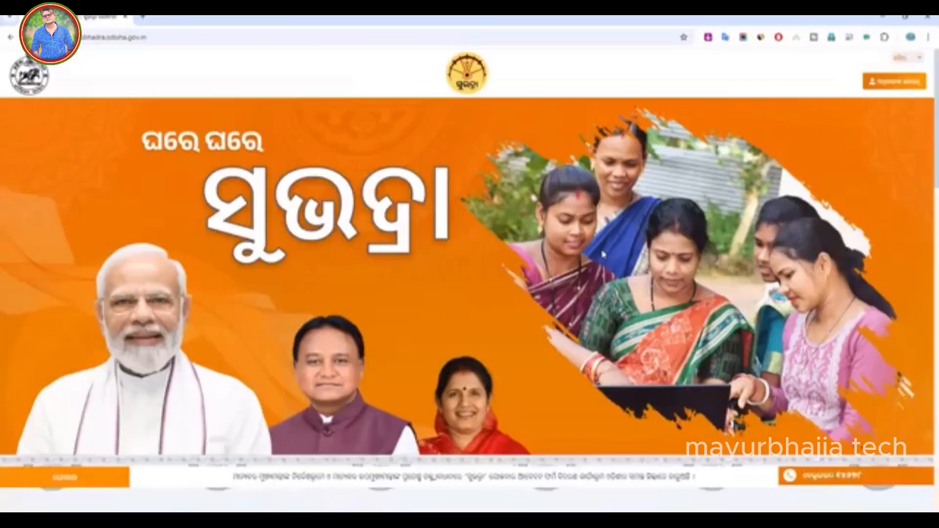
pyautogui.scroll(-8, 621, 348)
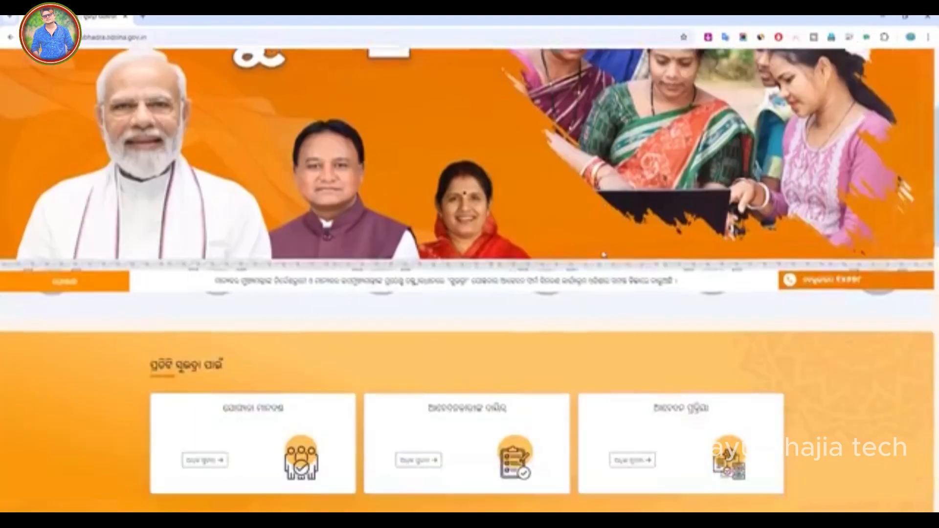
pyautogui.scroll(-15, 622, 349)
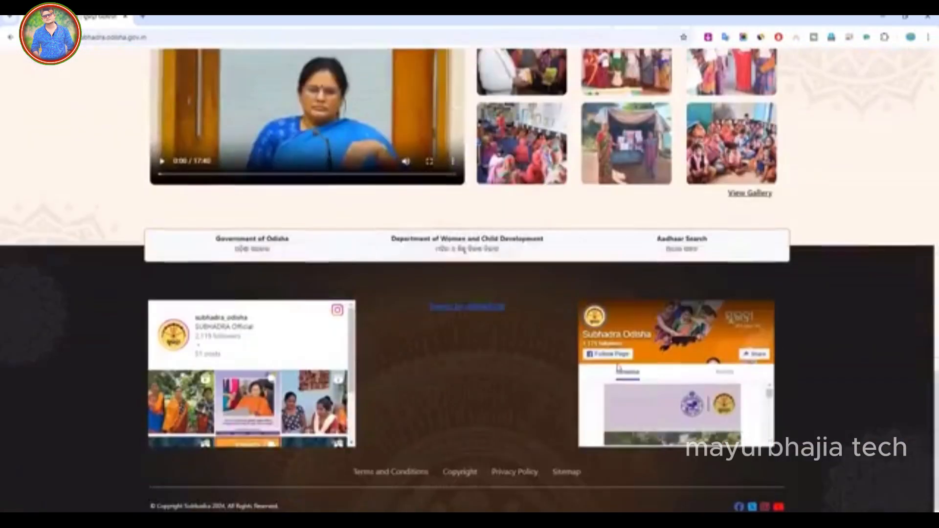
pyautogui.scroll(20, 799, 425)
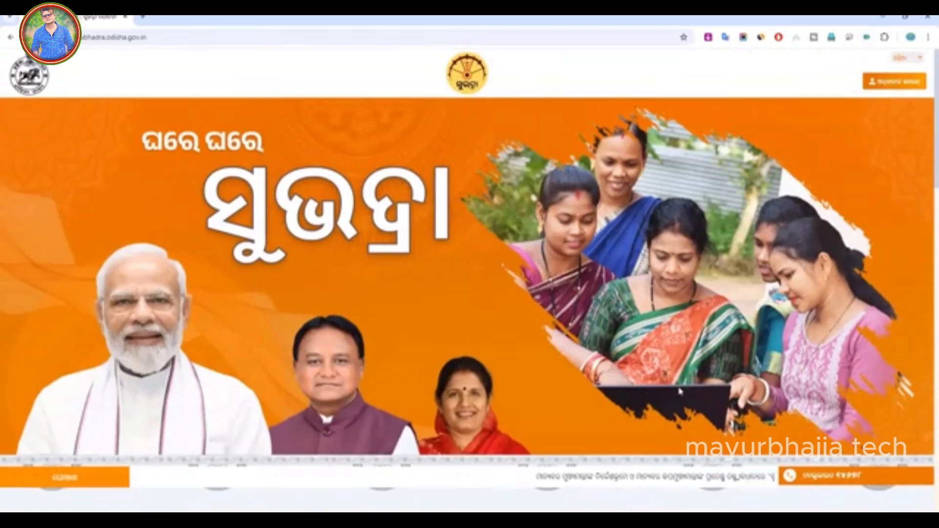
pyautogui.scroll(-5, 513, 403)
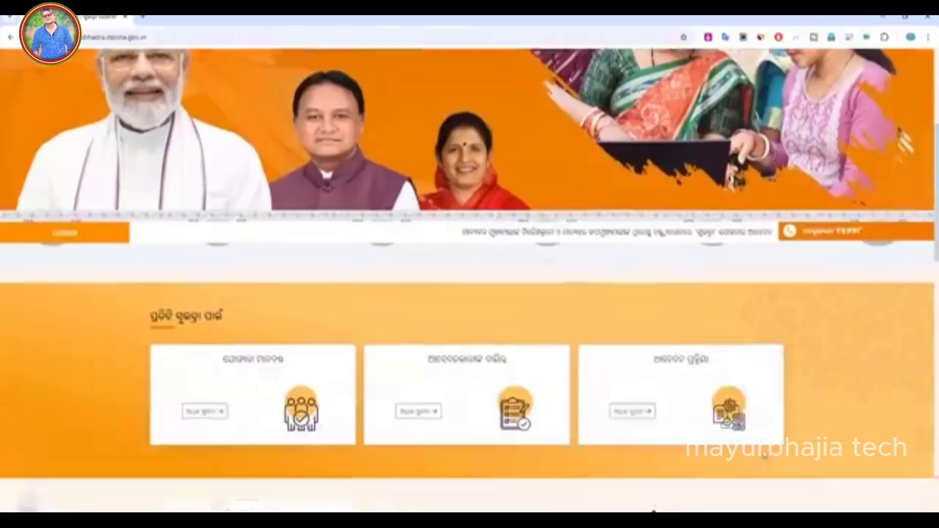
# Step: Sign in to the Subhadra portal through the CSC login, using the Digital Seva account's username, password and captcha
pyautogui.scroll(5, 472, 320)
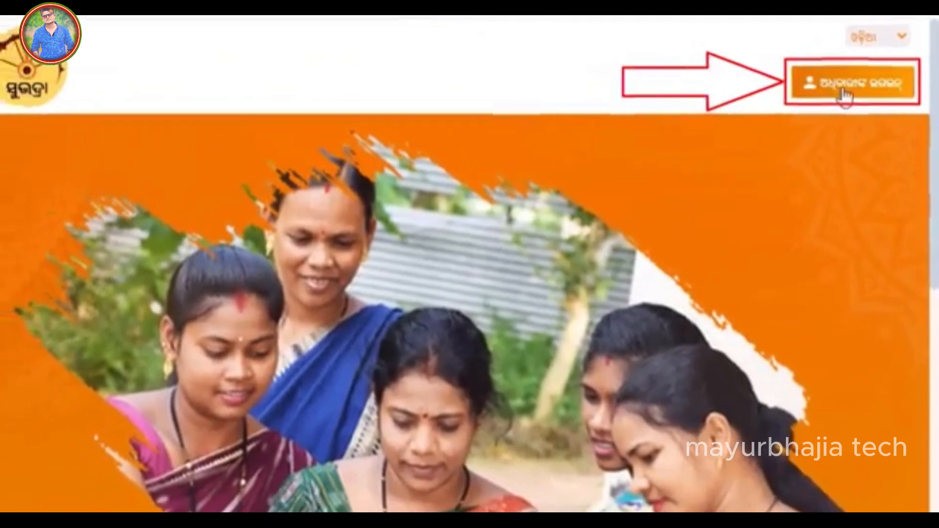
pyautogui.click(841, 92)
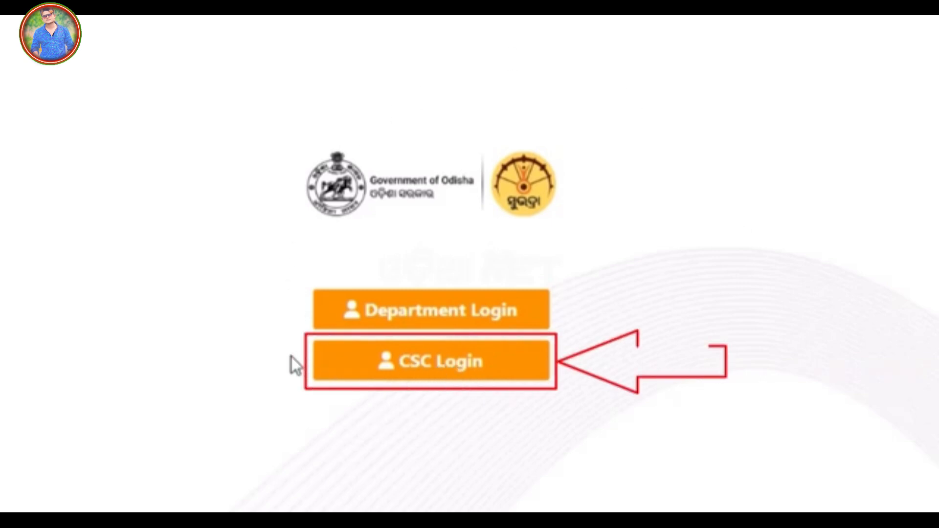
pyautogui.click(373, 372)
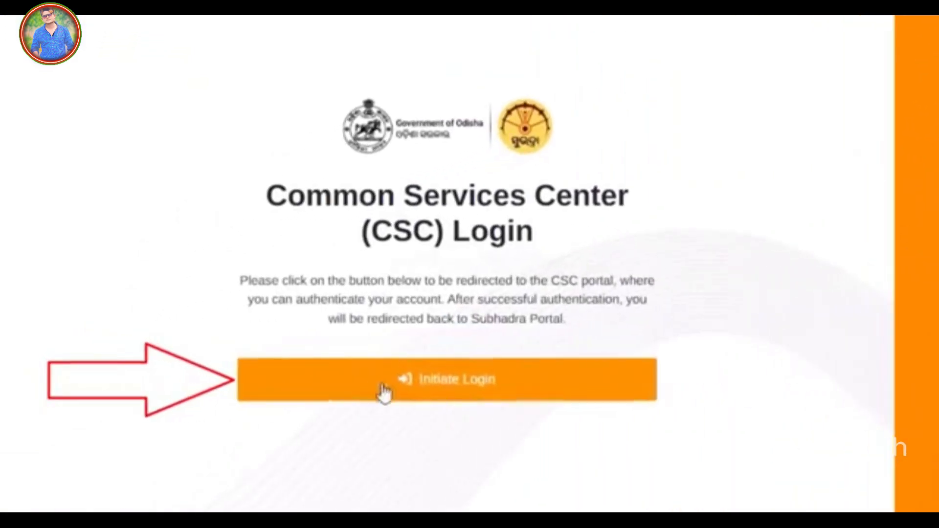
pyautogui.click(407, 353)
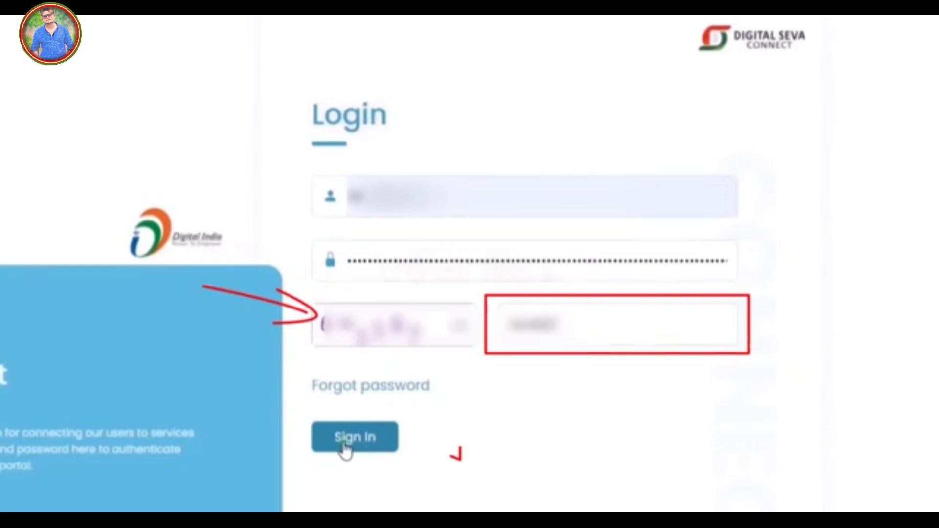
pyautogui.click(347, 448)
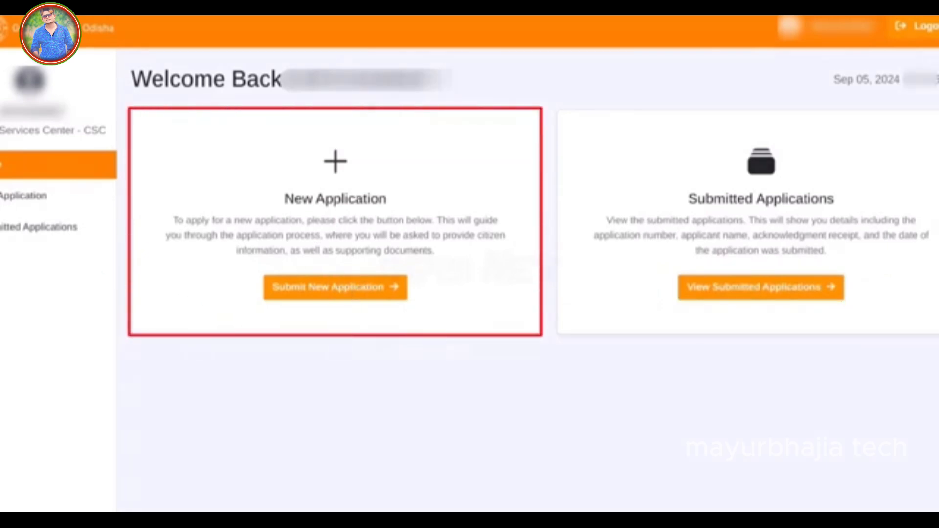
# Step: Start a new application and accept the user consent to proceed to e-KYC verification
pyautogui.click(356, 293)
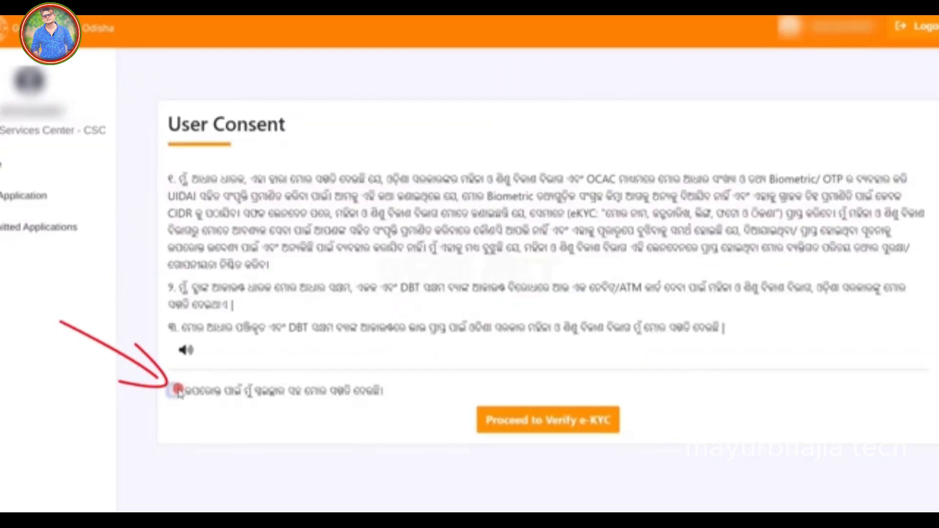
pyautogui.click(178, 390)
pyautogui.click(523, 422)
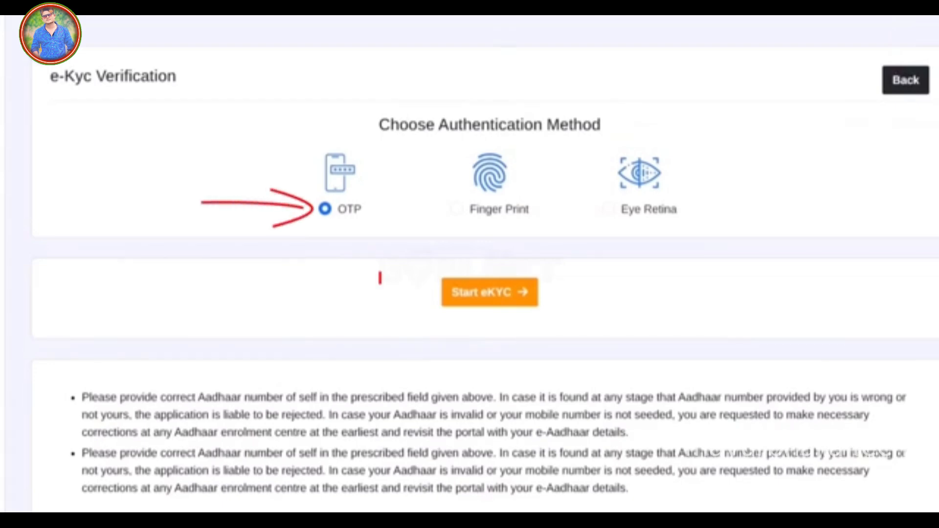
# Step: Start eKYC with the OTP method, enter the Aadhaar OTP and verify it
pyautogui.click(483, 300)
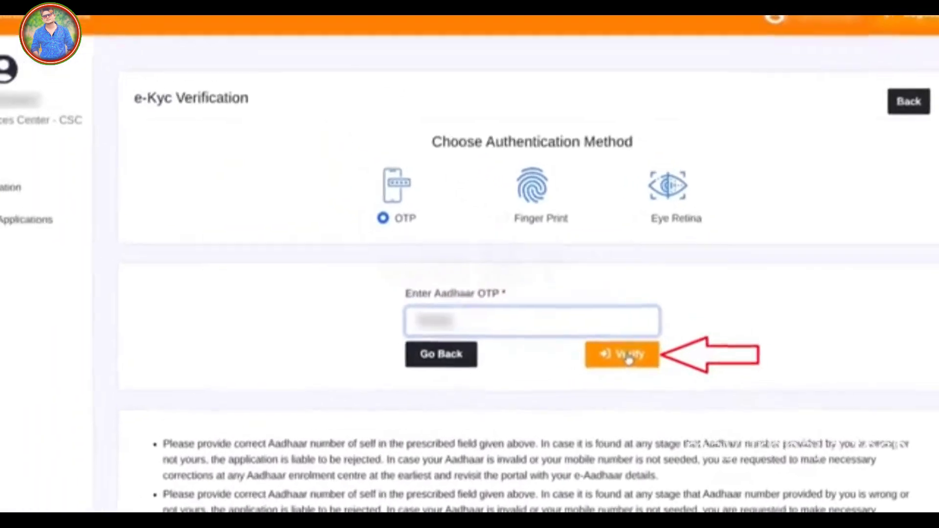
pyautogui.click(630, 360)
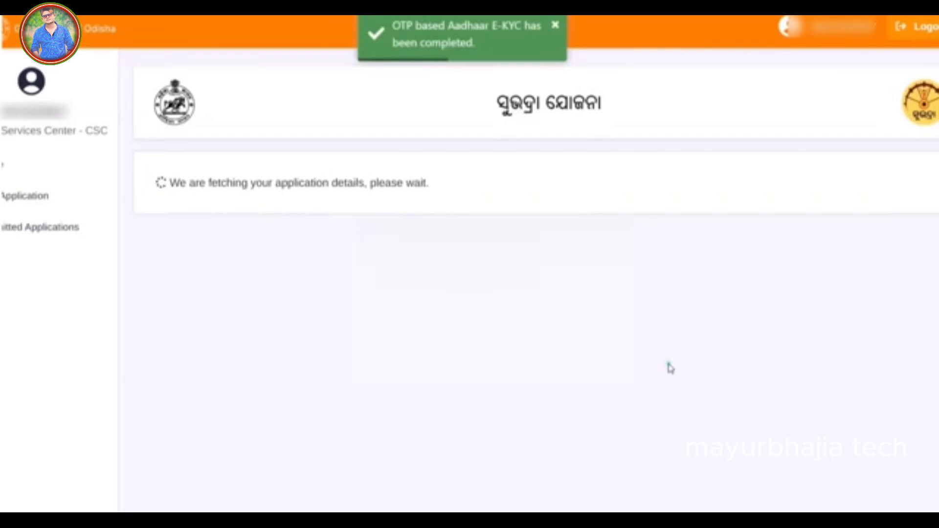
# Step: Set the application form's C/O type to Husband and enter the husband's name
pyautogui.scroll(-2, 762, 463)
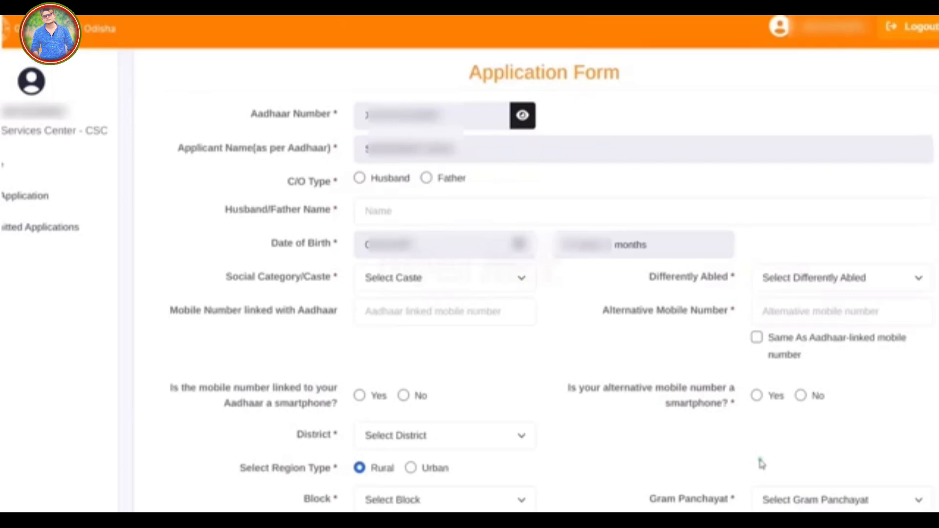
pyautogui.click(361, 178)
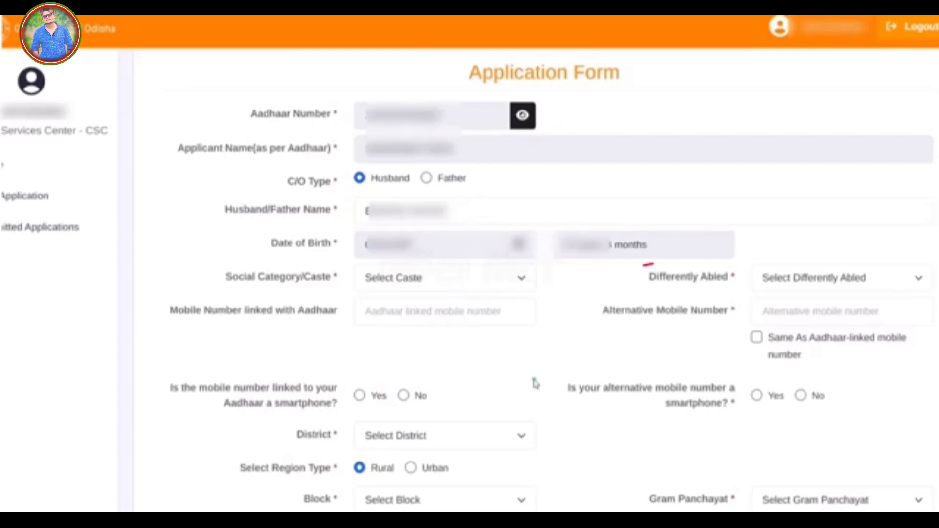
# Step: Set the applicant's social category to OBC and Differently Abled to No
pyautogui.click(398, 283)
pyautogui.click(389, 336)
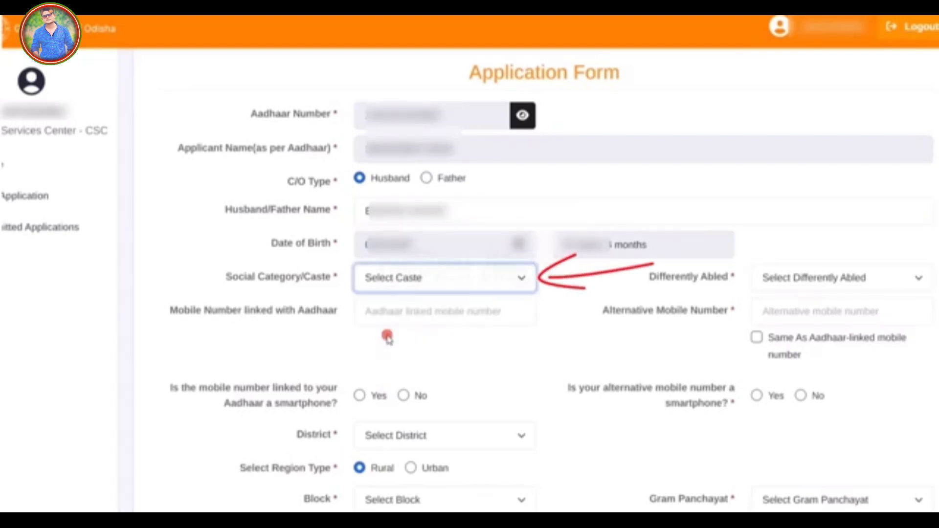
pyautogui.click(391, 281)
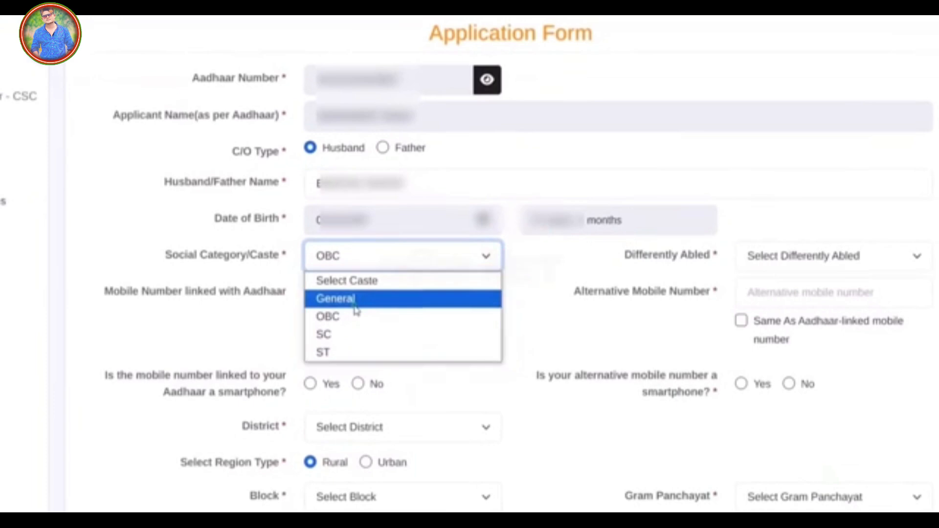
pyautogui.click(764, 267)
pyautogui.click(767, 258)
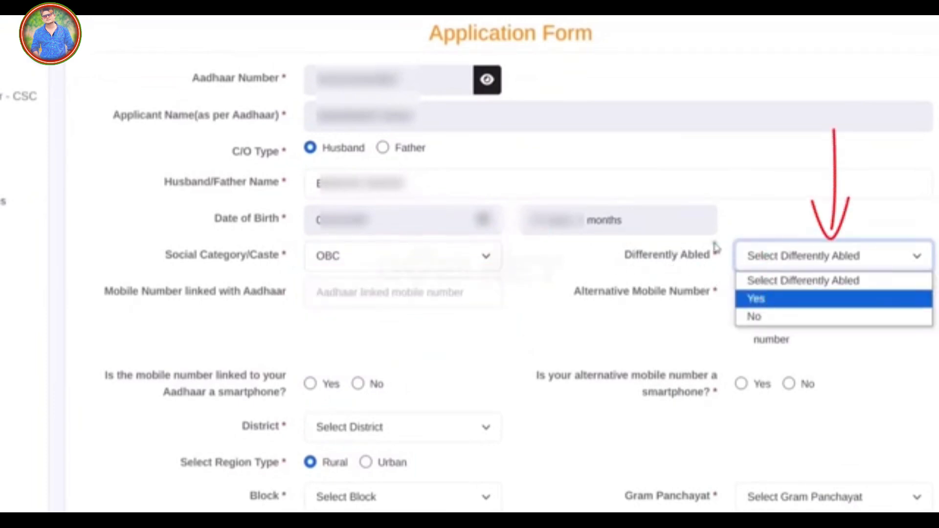
pyautogui.click(773, 317)
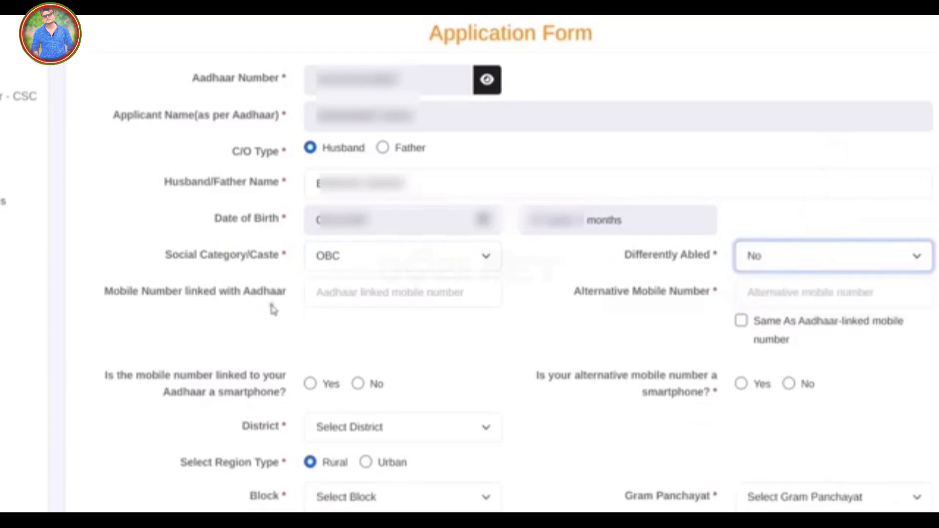
# Step: Enter the applicant's Aadhaar-linked mobile number and the alternative mobile number
pyautogui.click(376, 298)
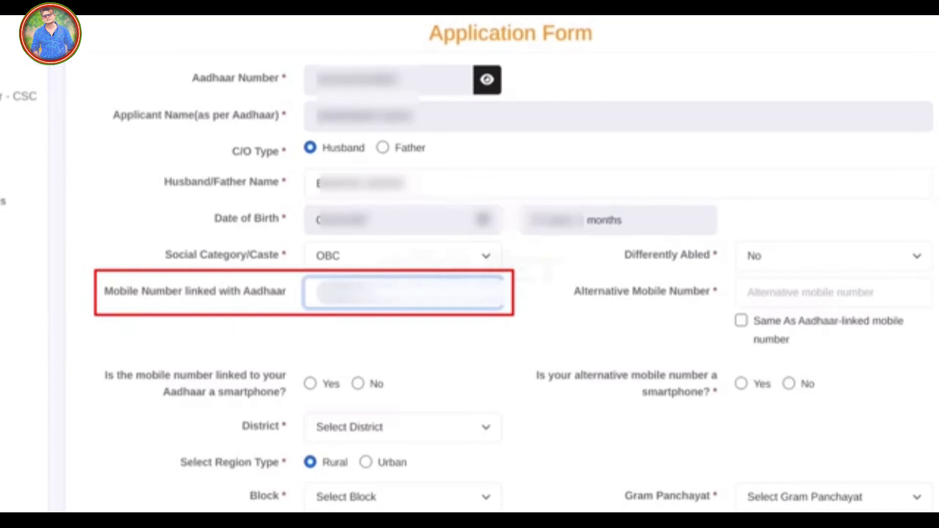
pyautogui.click(769, 298)
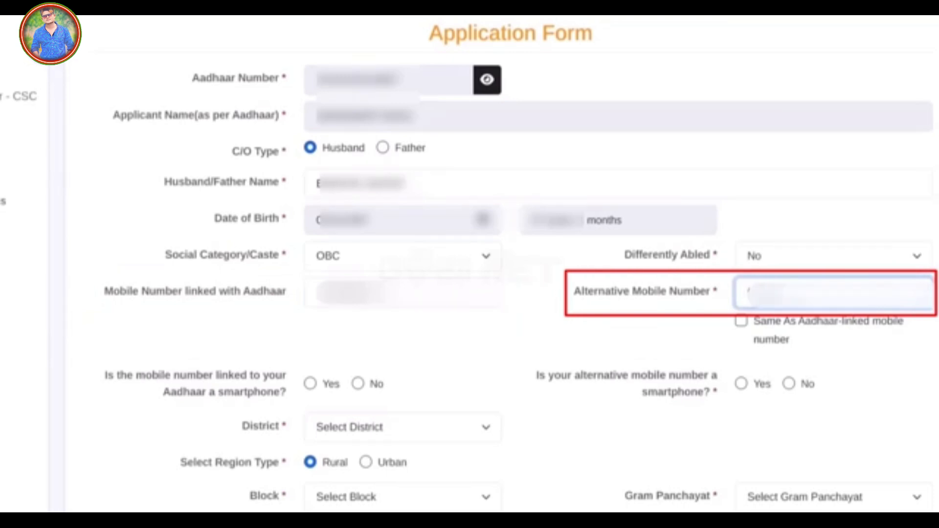
pyautogui.write('***')
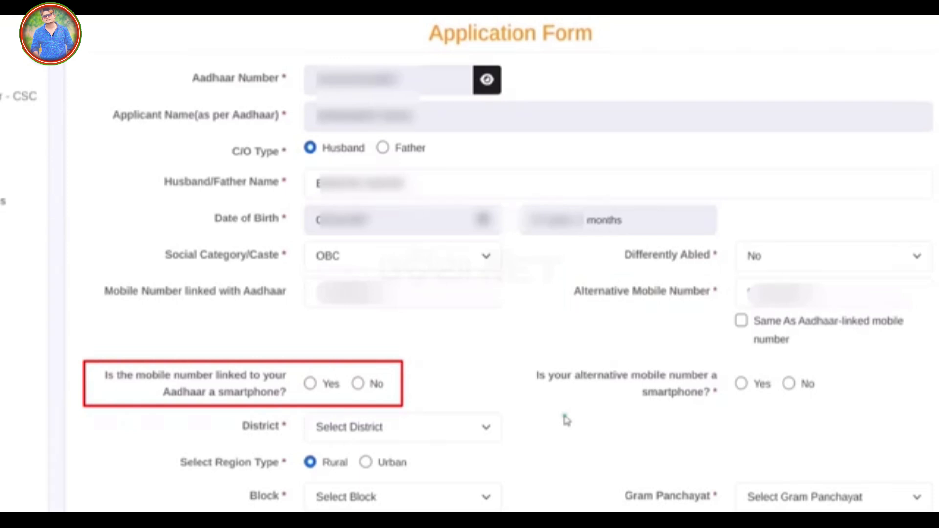
# Step: Answer Yes to whether the Aadhaar-linked mobile number is a smartphone
pyautogui.scroll(-5, 566, 420)
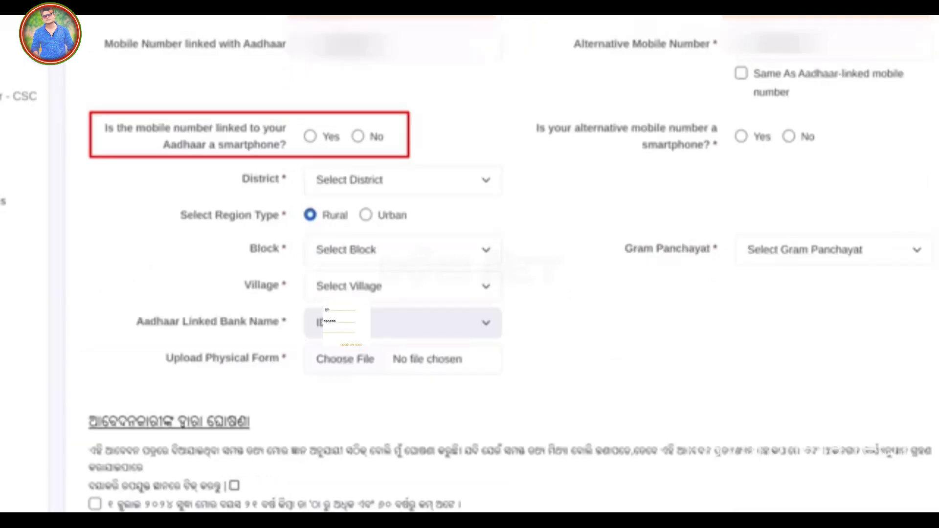
pyautogui.click(311, 138)
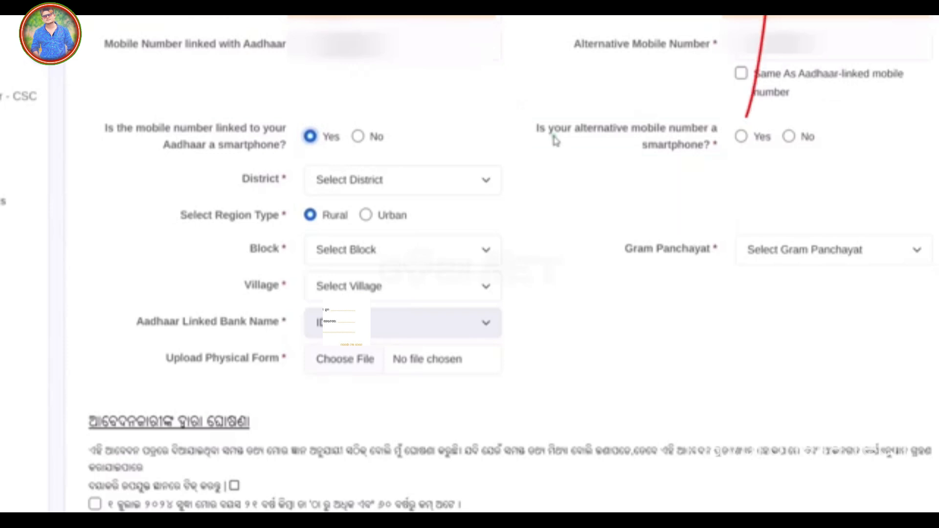
# Step: Answer Yes to whether the alternative mobile number is a smartphone and select the applicant's district
pyautogui.click(742, 137)
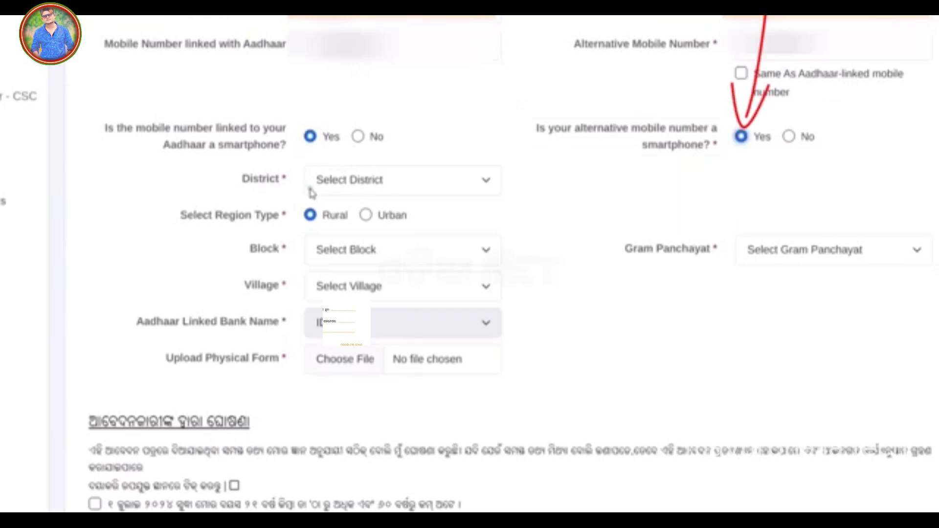
pyautogui.click(415, 185)
pyautogui.scroll(-4, 377, 421)
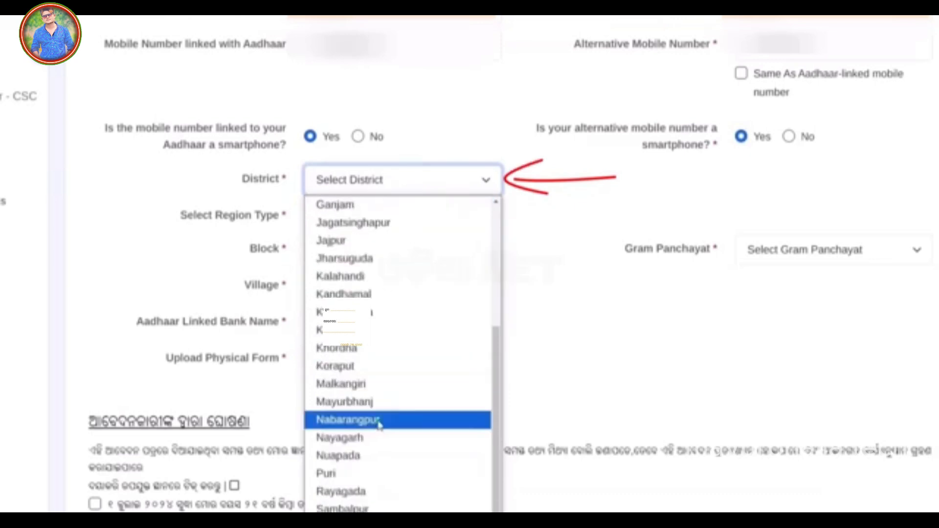
pyautogui.click(353, 439)
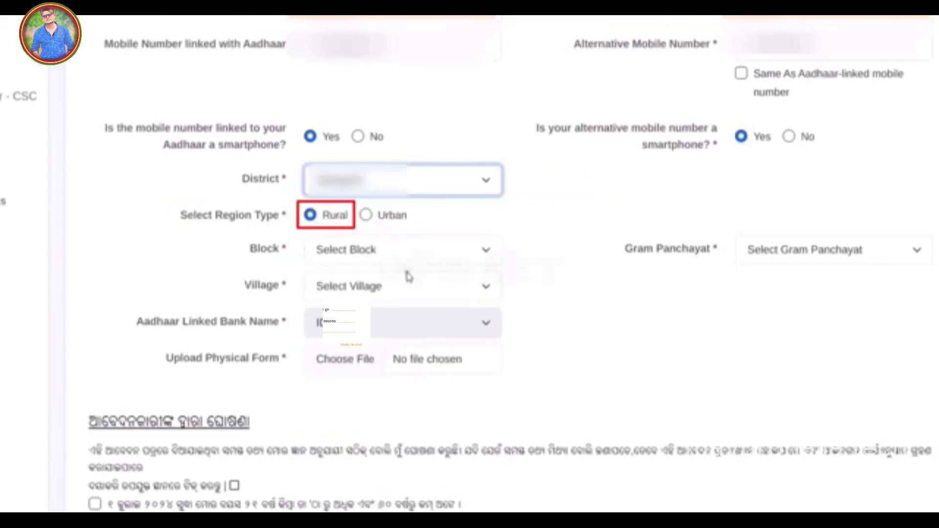
# Step: Select the applicant's block, gram panchayat and village for the Rural region type, and attach the physical form as a PDF
pyautogui.click(377, 258)
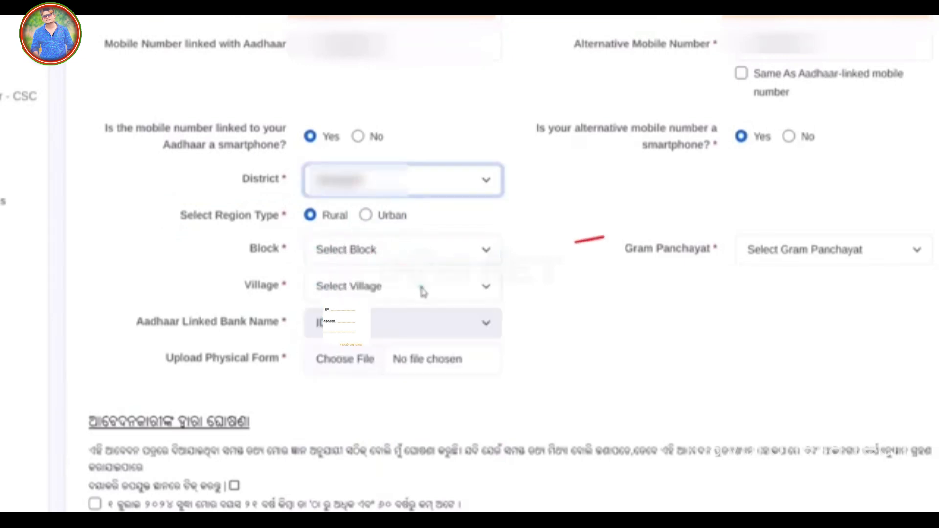
pyautogui.click(378, 252)
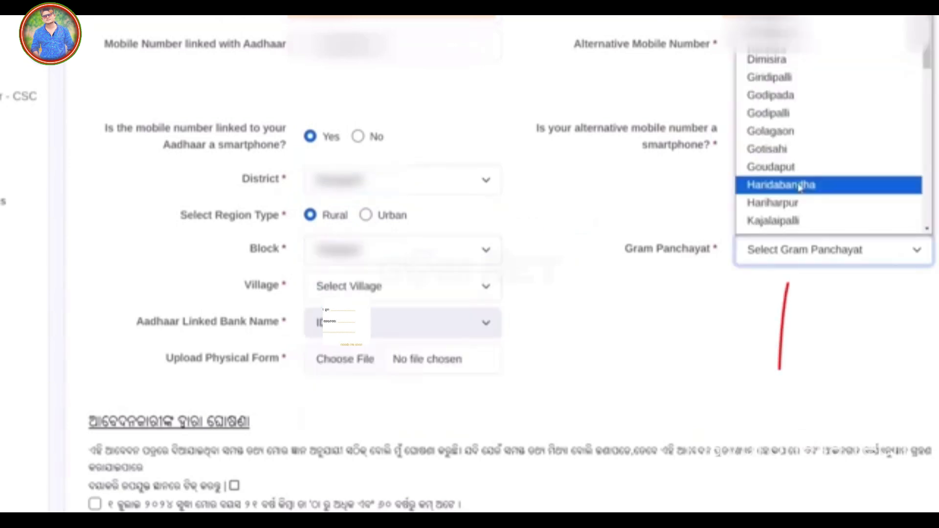
pyautogui.scroll(-3, 801, 187)
pyautogui.click(797, 185)
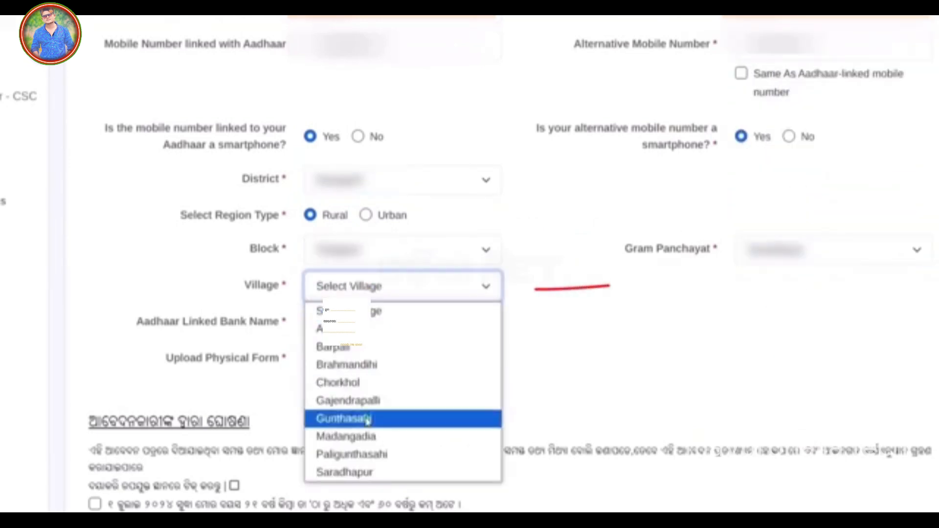
pyautogui.click(357, 473)
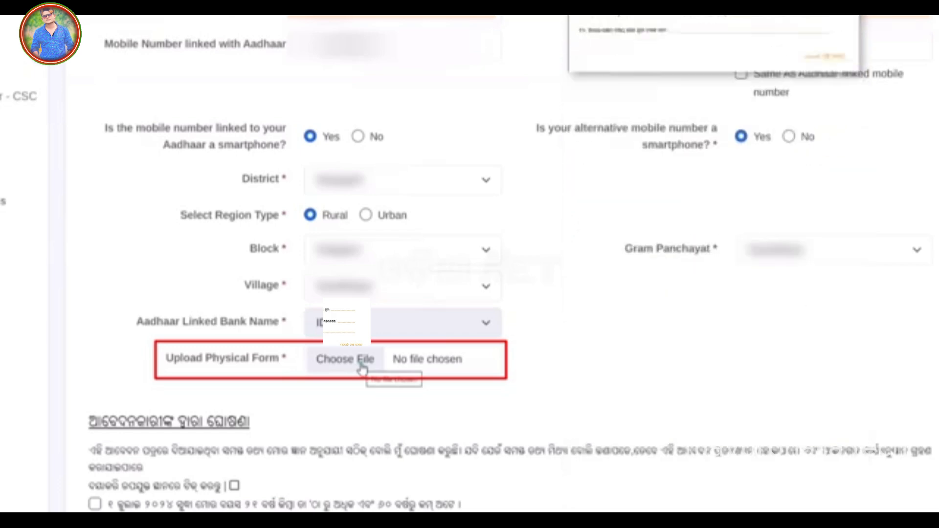
pyautogui.click(362, 362)
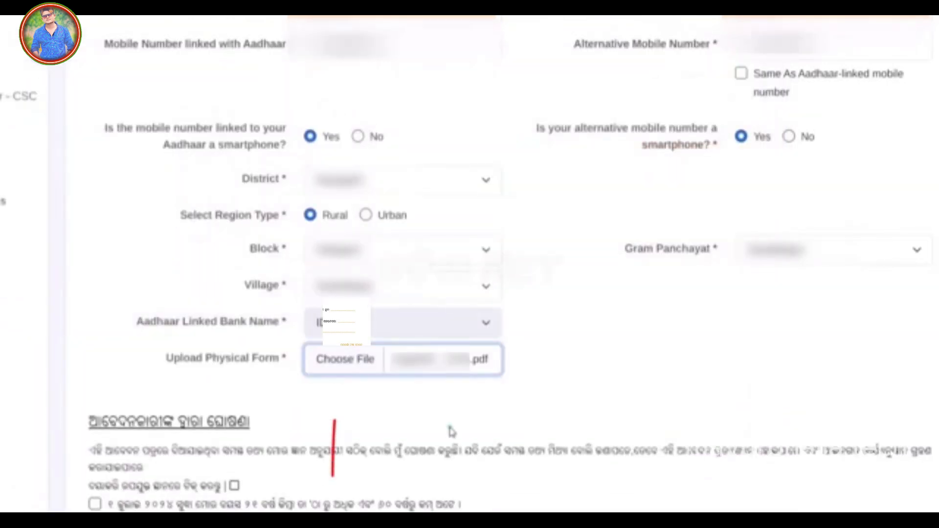
# Step: Accept all eleven eligibility statements in the applicant's declaration section
pyautogui.scroll(-6, 451, 431)
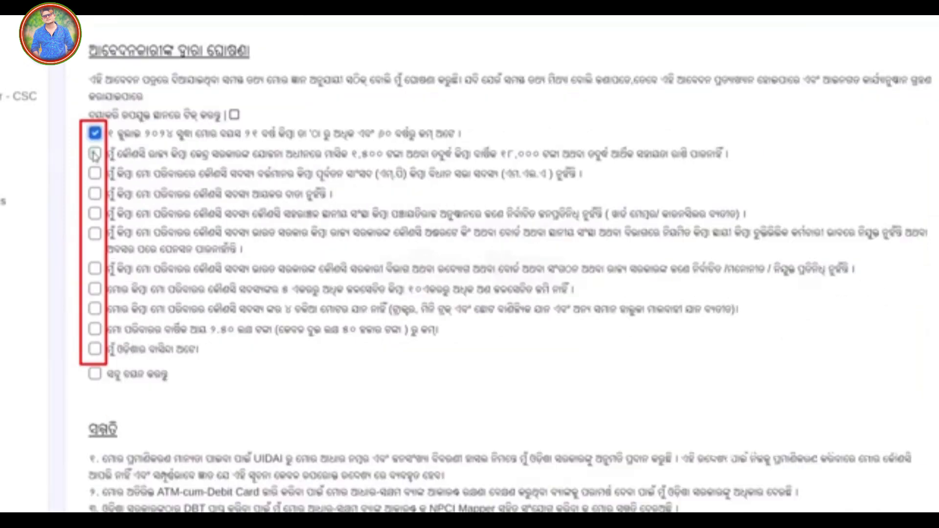
pyautogui.click(95, 154)
pyautogui.click(95, 174)
pyautogui.click(95, 195)
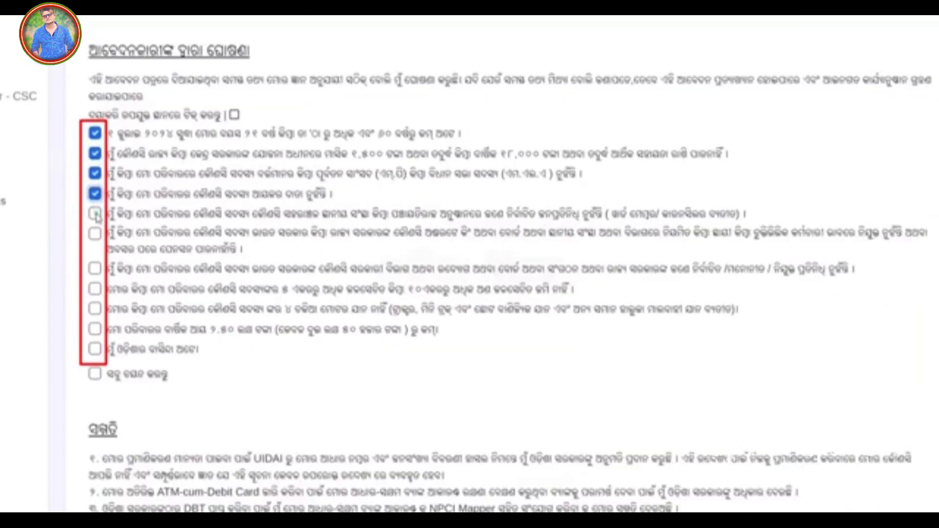
pyautogui.click(95, 214)
pyautogui.click(96, 234)
pyautogui.click(95, 269)
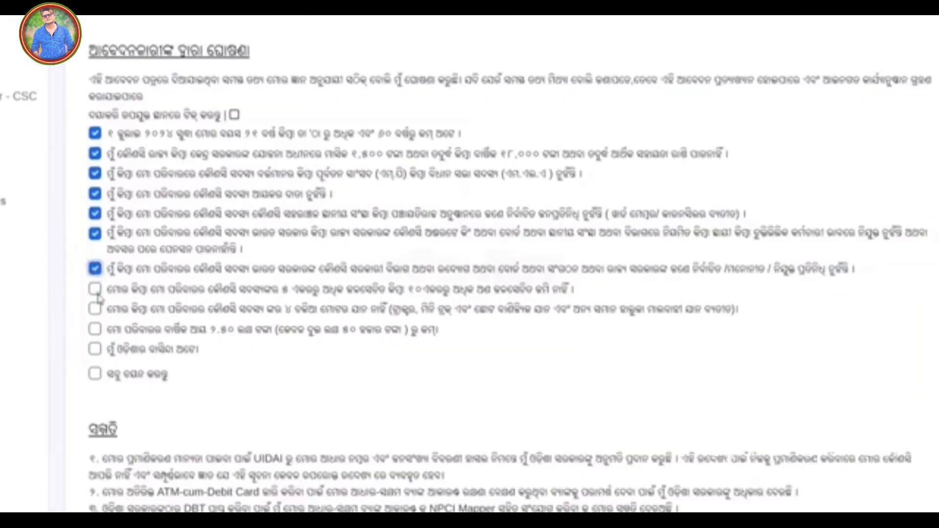
pyautogui.click(95, 288)
pyautogui.click(95, 309)
pyautogui.click(96, 329)
pyautogui.click(95, 349)
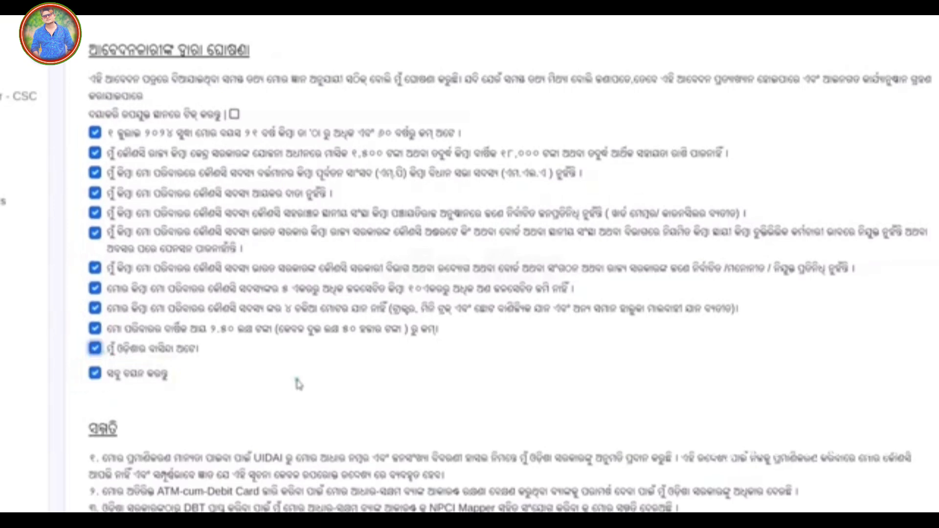
# Step: Give consent to the listed terms in the consent section and enter the applicant's place
pyautogui.scroll(-1, 297, 384)
pyautogui.scroll(-2, 470, 265)
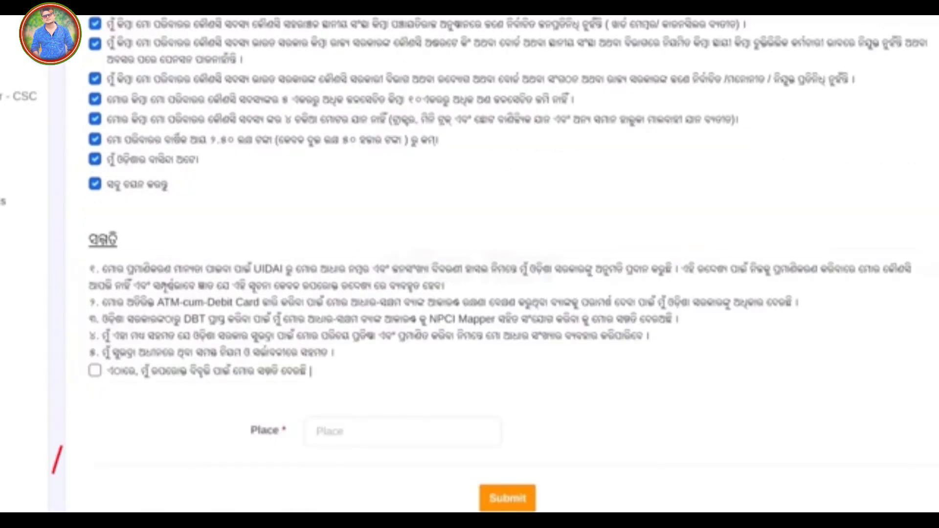
pyautogui.click(95, 371)
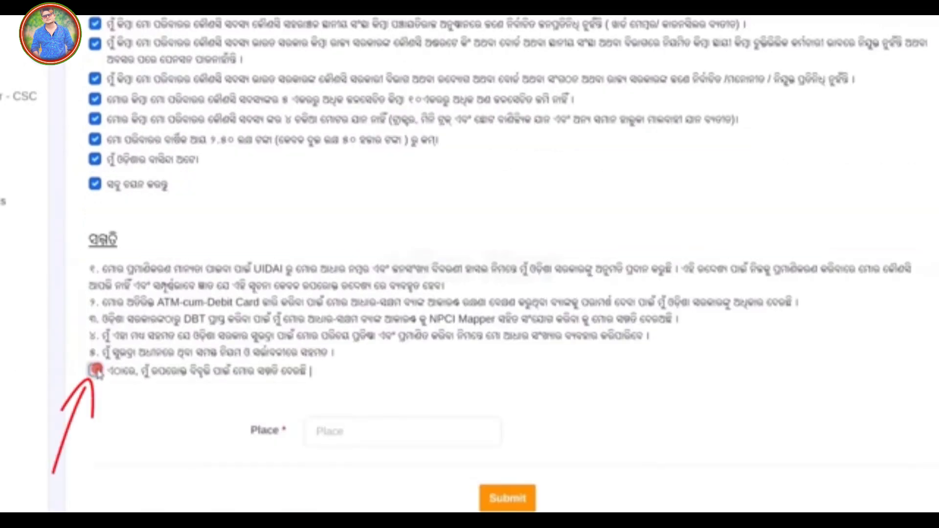
pyautogui.click(352, 429)
pyautogui.write('...')
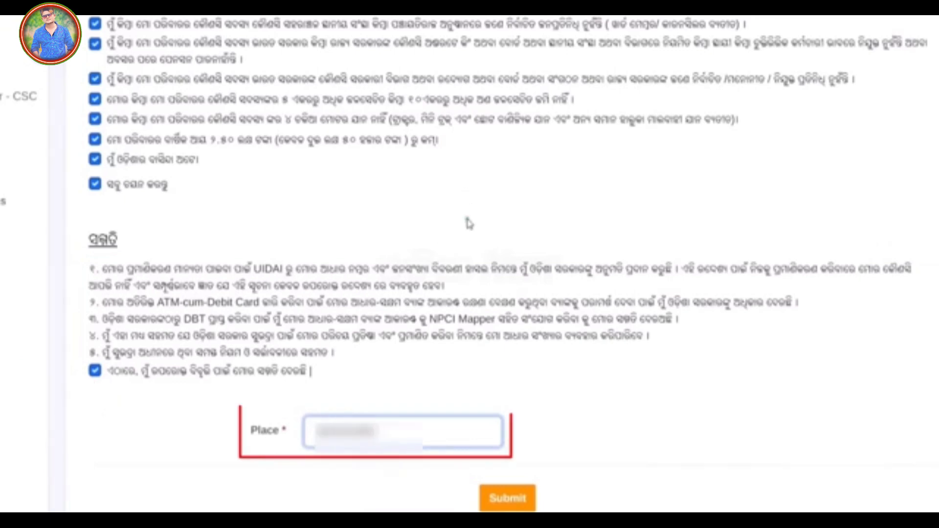
# Step: Submit the completed form and review the application preview from the personal details down to the attached PDF
pyautogui.click(511, 502)
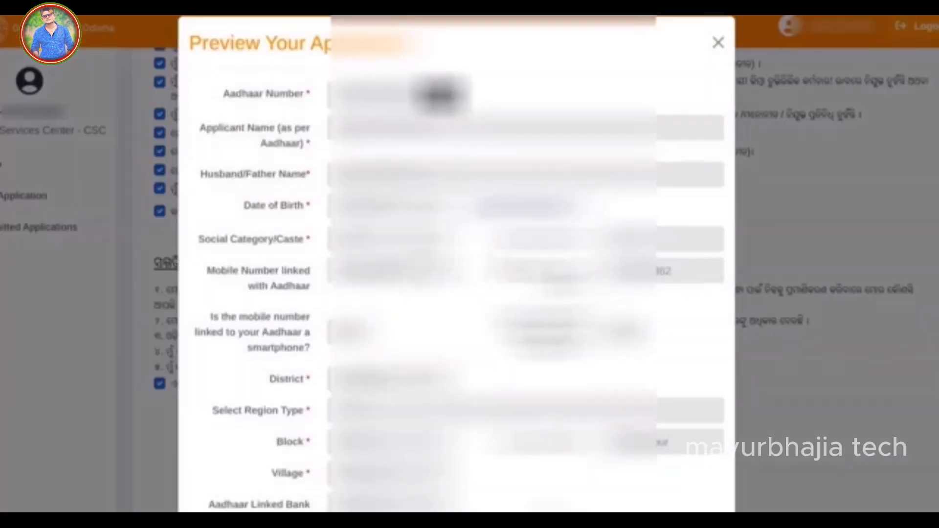
pyautogui.scroll(-3, 456, 264)
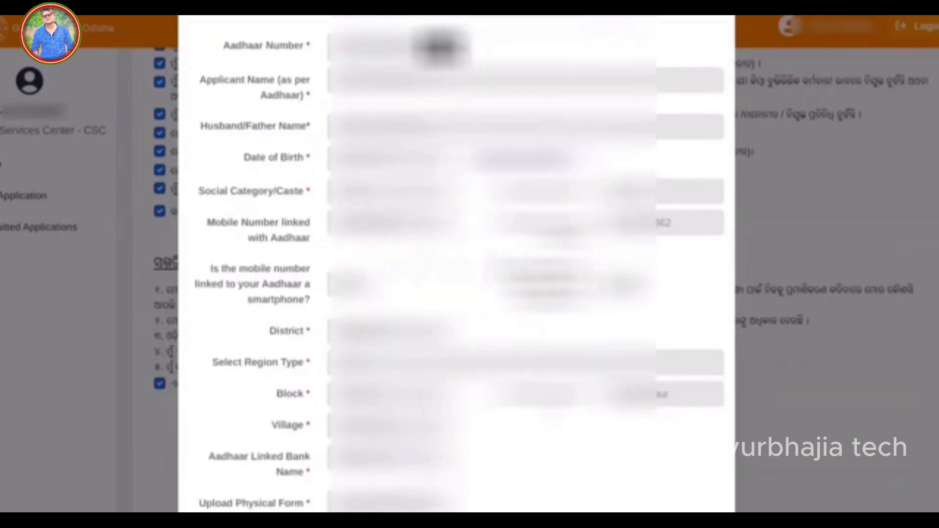
pyautogui.scroll(1, 456, 264)
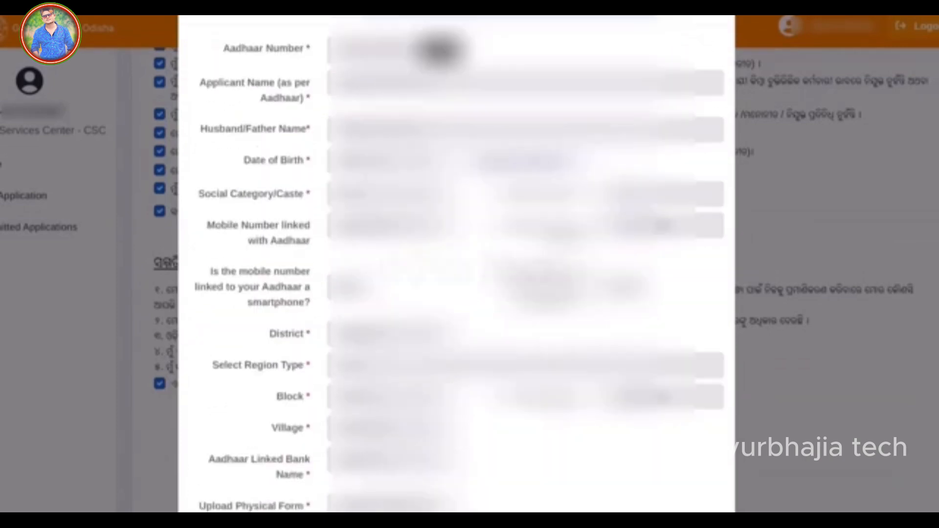
pyautogui.scroll(-1, 456, 264)
pyautogui.scroll(-8, 456, 264)
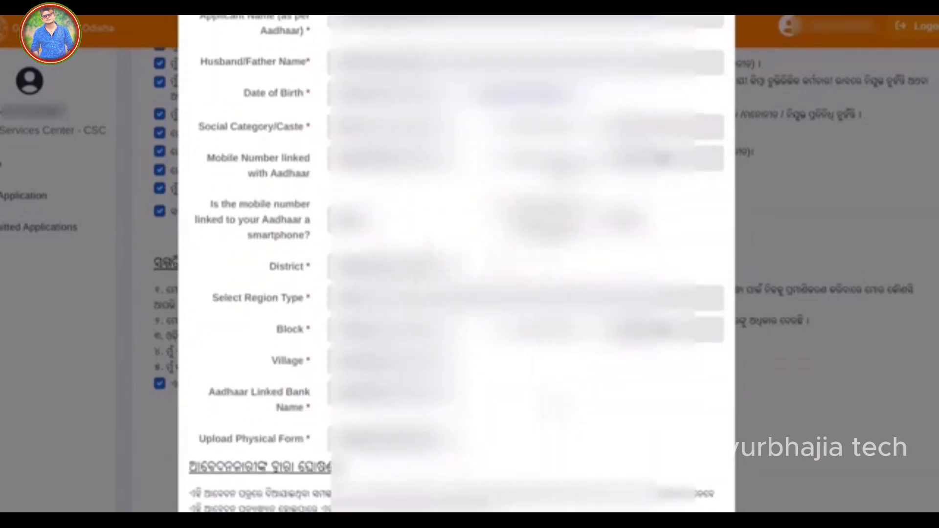
pyautogui.scroll(-10, 456, 264)
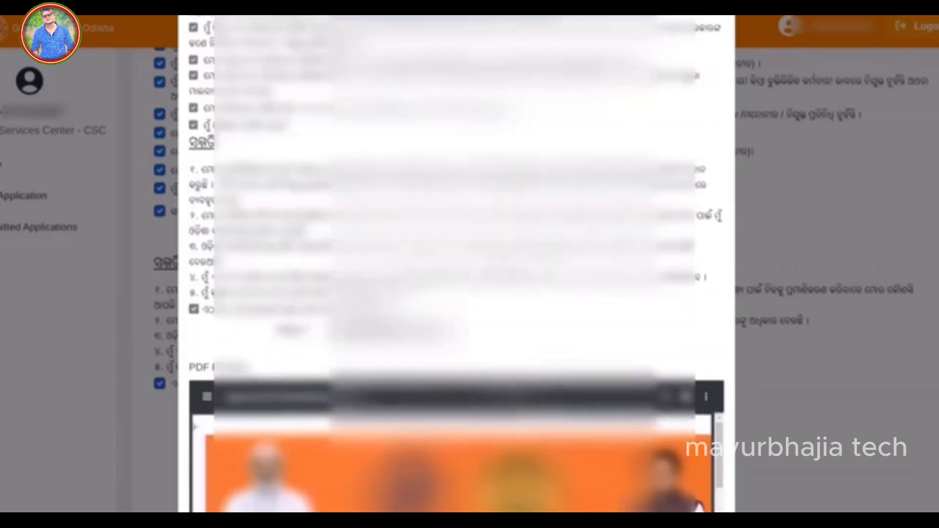
pyautogui.scroll(-3, 451, 323)
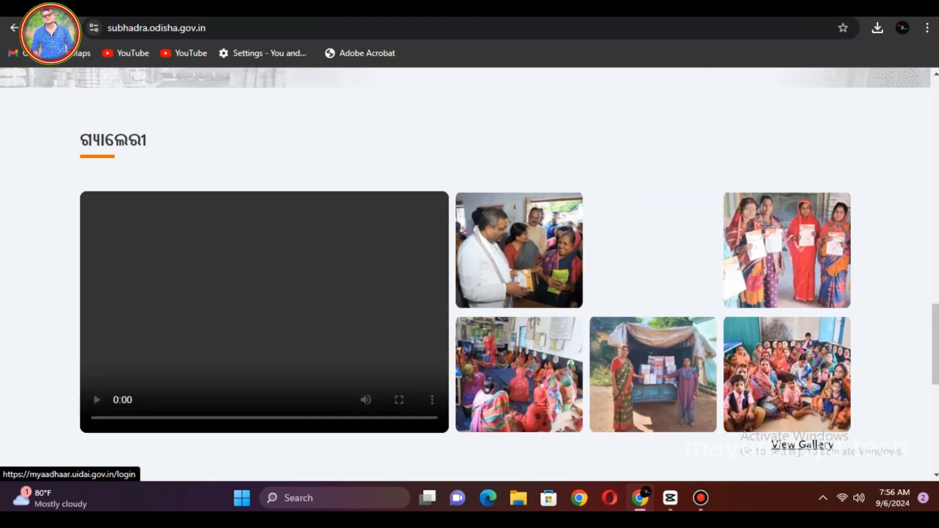
pyautogui.scroll(10, 469, 274)
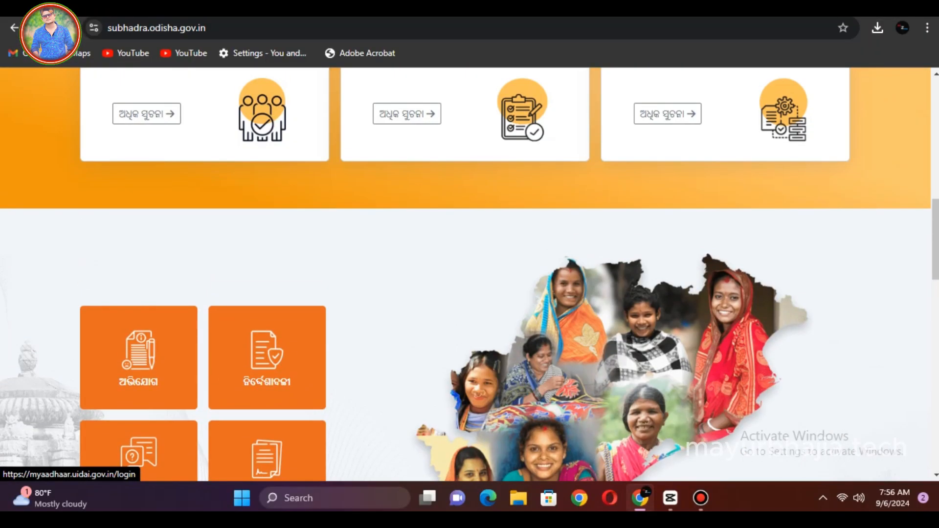
pyautogui.scroll(5, 469, 274)
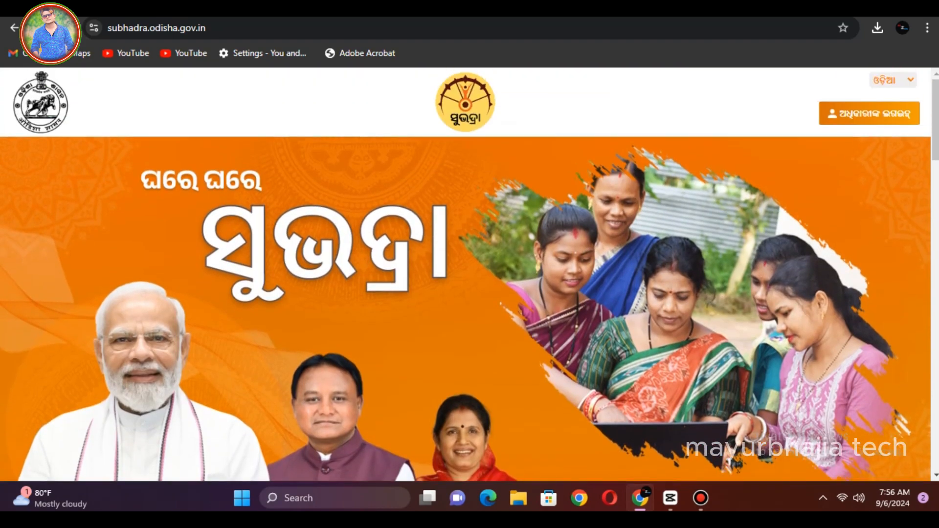
pyautogui.scroll(-1, 470, 274)
pyautogui.scroll(1, 470, 274)
pyautogui.scroll(-2, 470, 274)
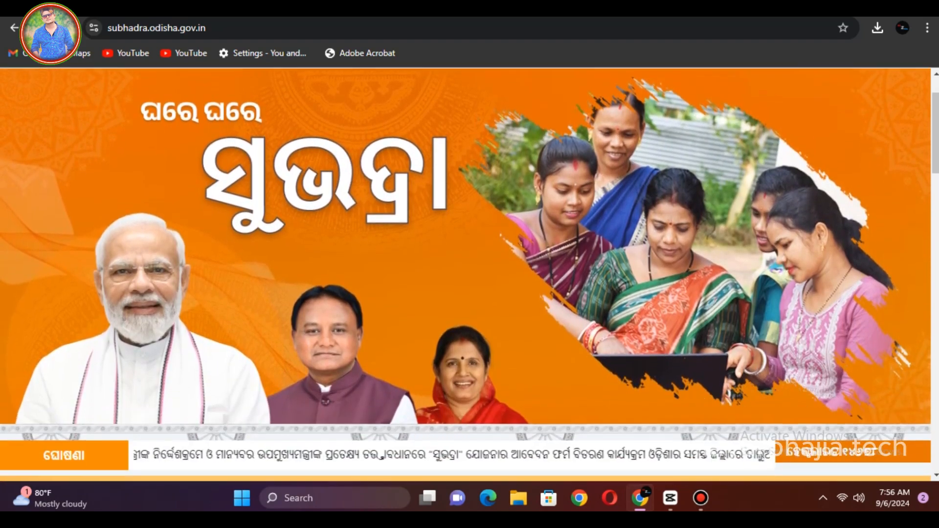
pyautogui.scroll(-2, 470, 274)
pyautogui.scroll(-7, 470, 274)
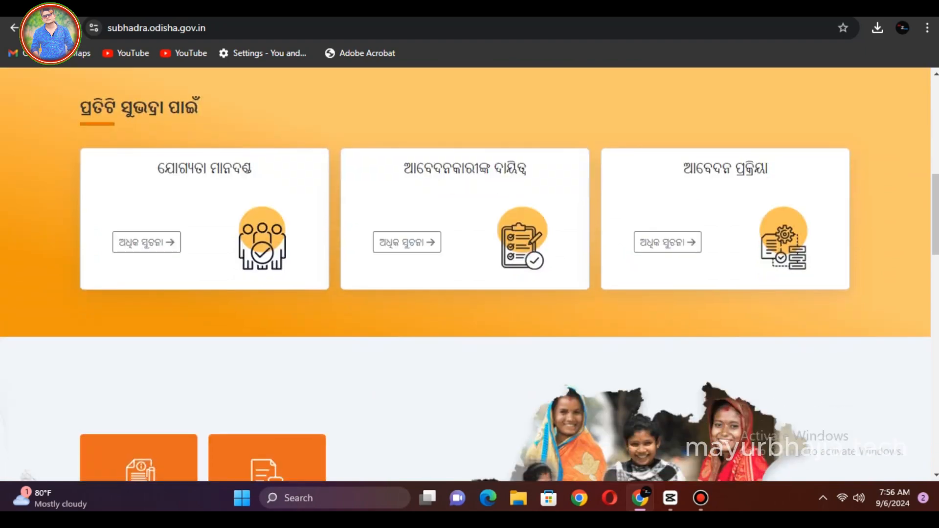
pyautogui.scroll(8, 469, 274)
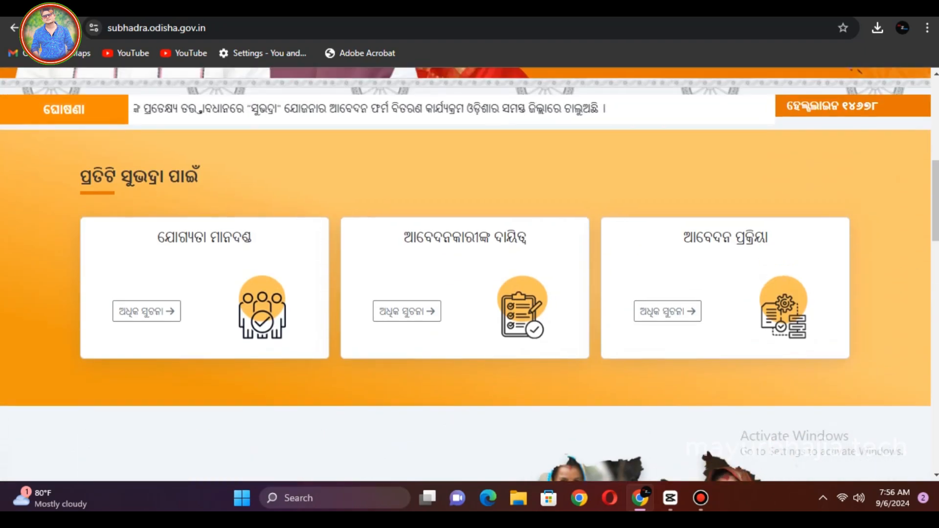